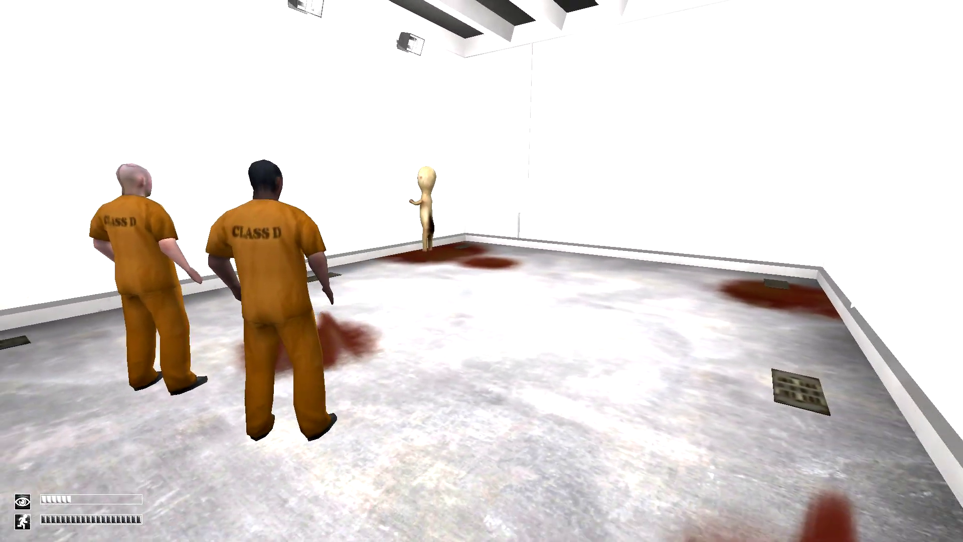
{"action": "key", "text": "w"}
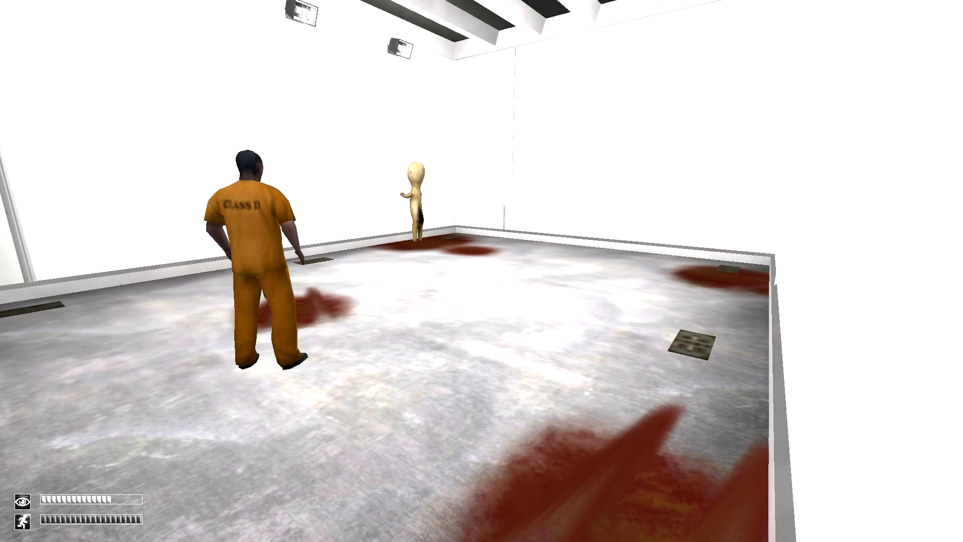
Walk past the Class D prisoners and out of the SCP-173 chamber into the corridor.
{"action": "key", "text": "w"}
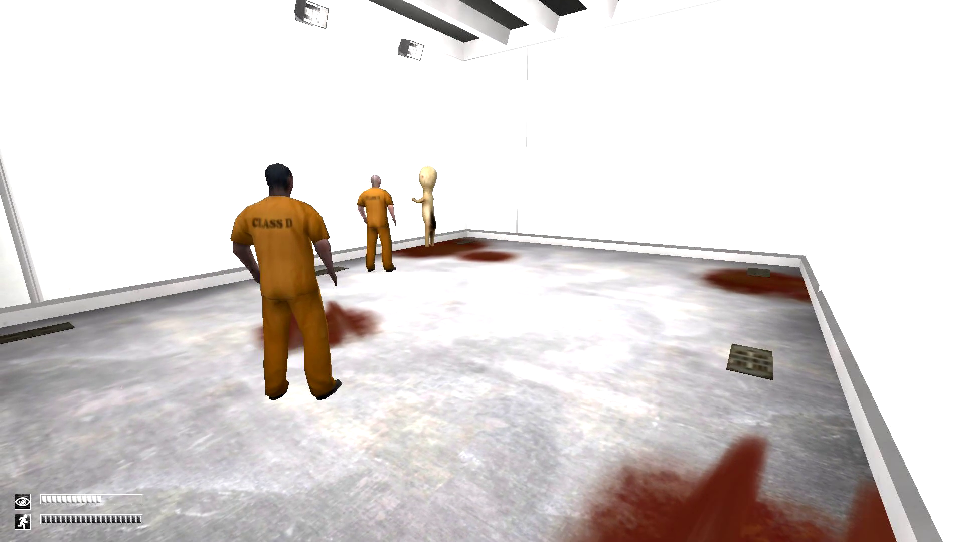
{"action": "key", "text": "w"}
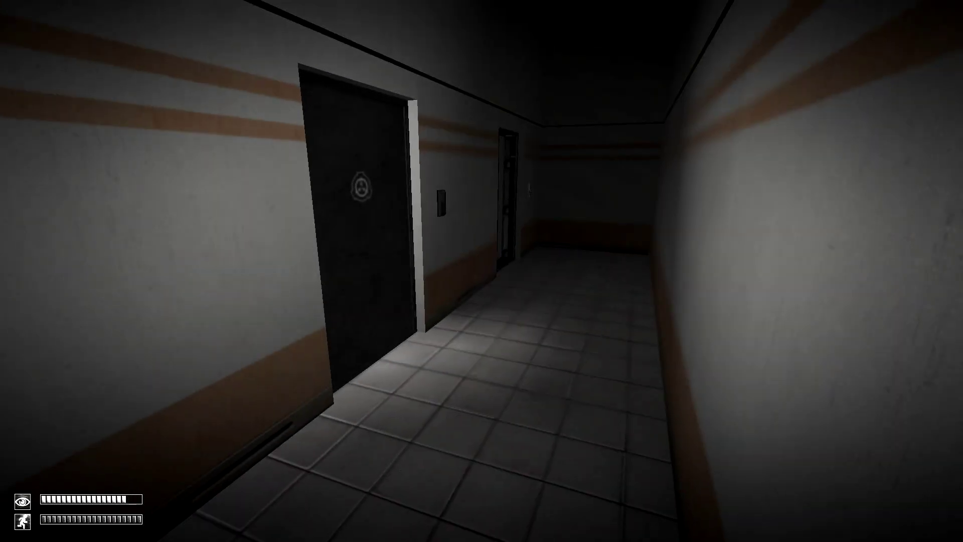
Walk down the corridor and dark tunnel past the body onto the catwalk.
{"action": "key", "text": "w"}
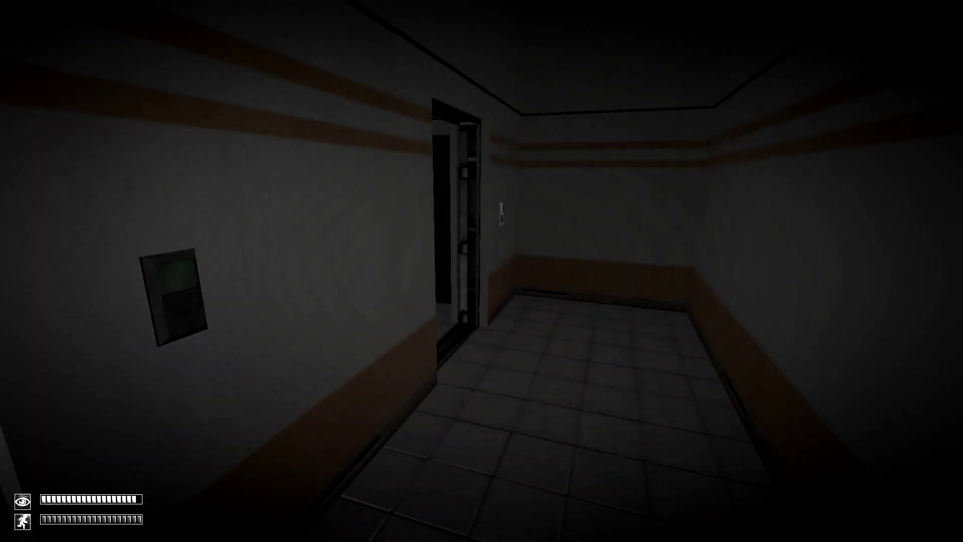
{"action": "key", "text": "w"}
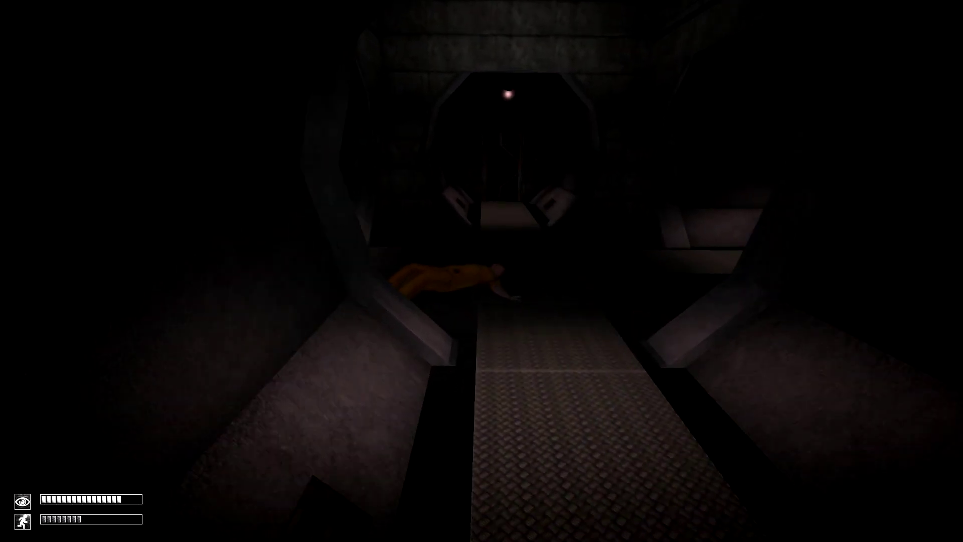
{"action": "key", "text": "w"}
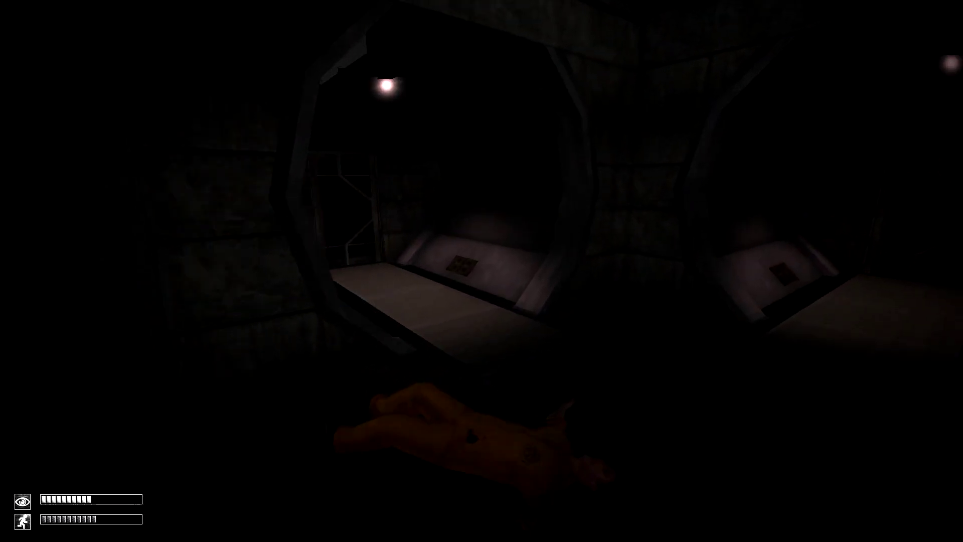
{"action": "key", "text": "w"}
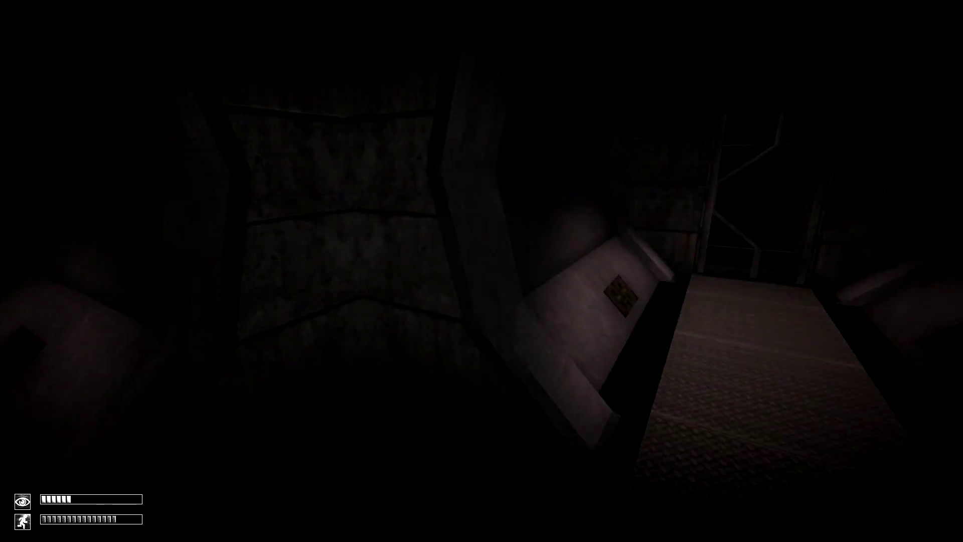
Open the barred door with its wall button and enter the checkpoint room.
{"action": "key", "text": "w"}
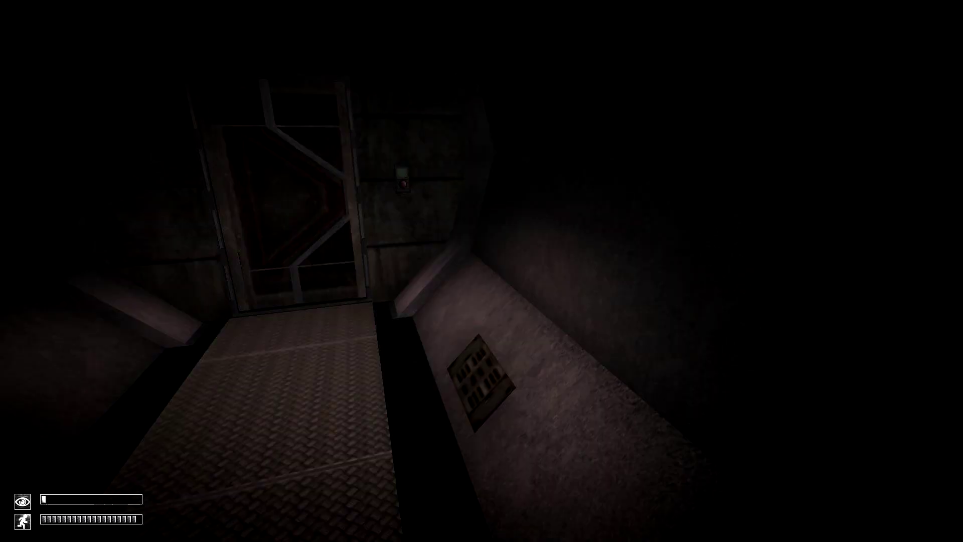
{"action": "key", "text": "w"}
{"action": "left_click", "coordinate": [630, 267]}
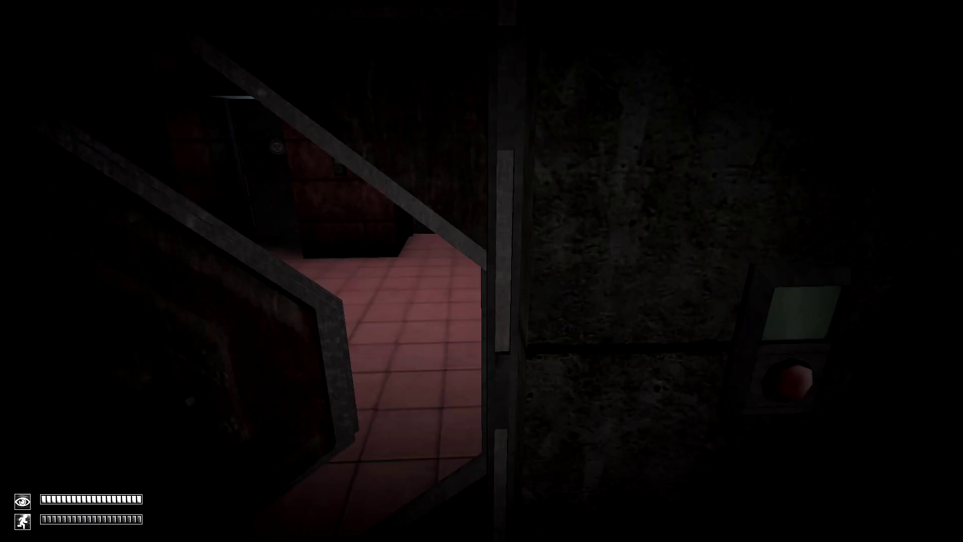
{"action": "key", "text": "w"}
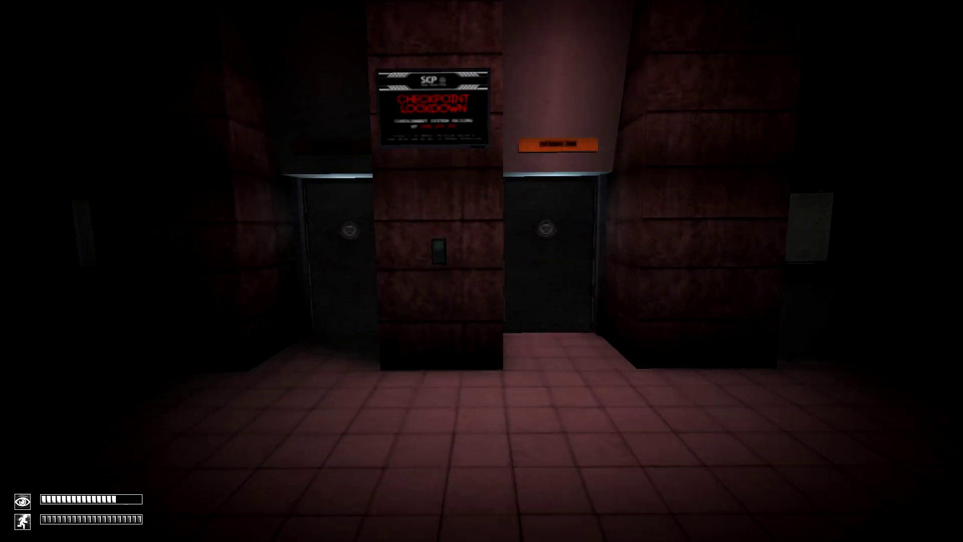
{"action": "key", "text": "w"}
Check the carried items in the inventory, then walk toward the central pillar.
{"action": "key", "text": "Tab"}
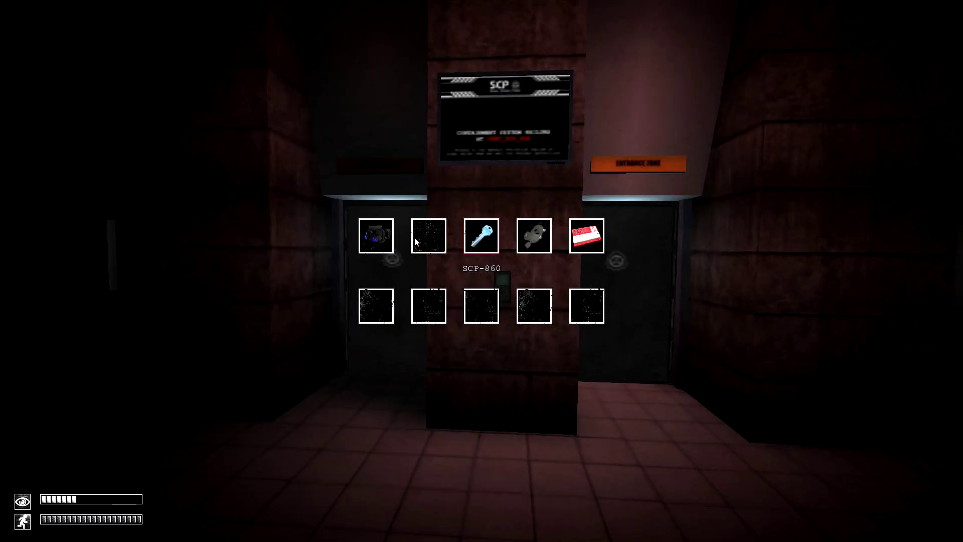
{"action": "key", "text": "Tab"}
{"action": "key", "text": "w"}
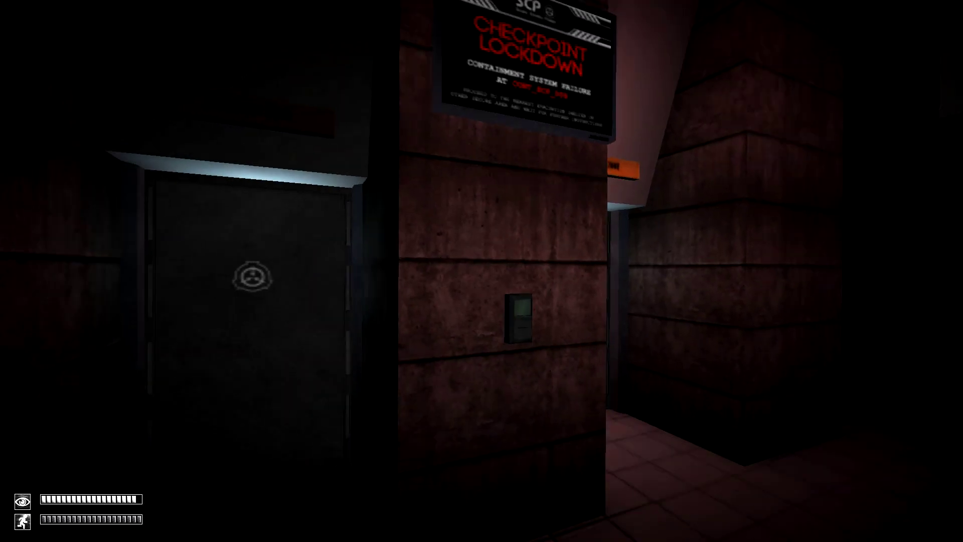
Blink, then go through the elevator door onto the railed catwalk.
{"action": "key", "text": "d"}
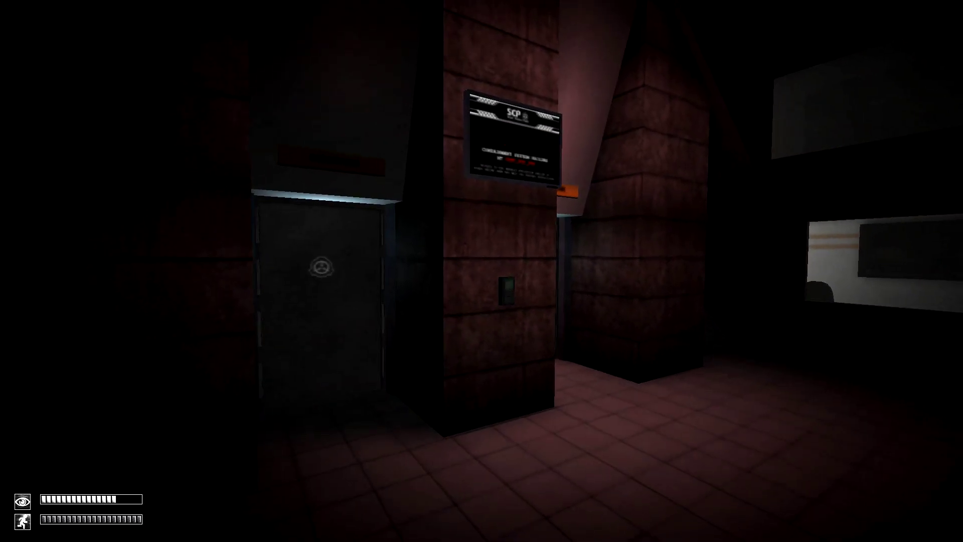
{"action": "key", "text": "w"}
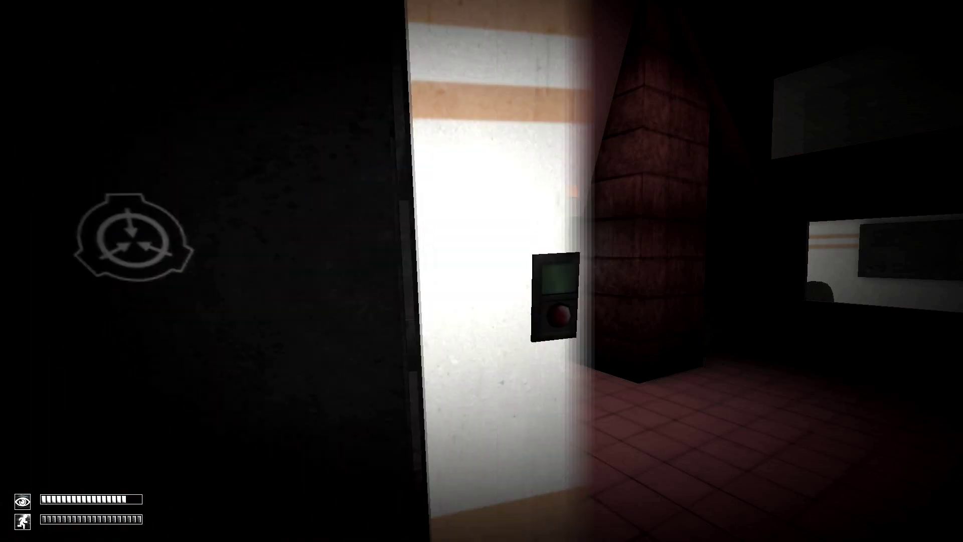
{"action": "key", "text": "w"}
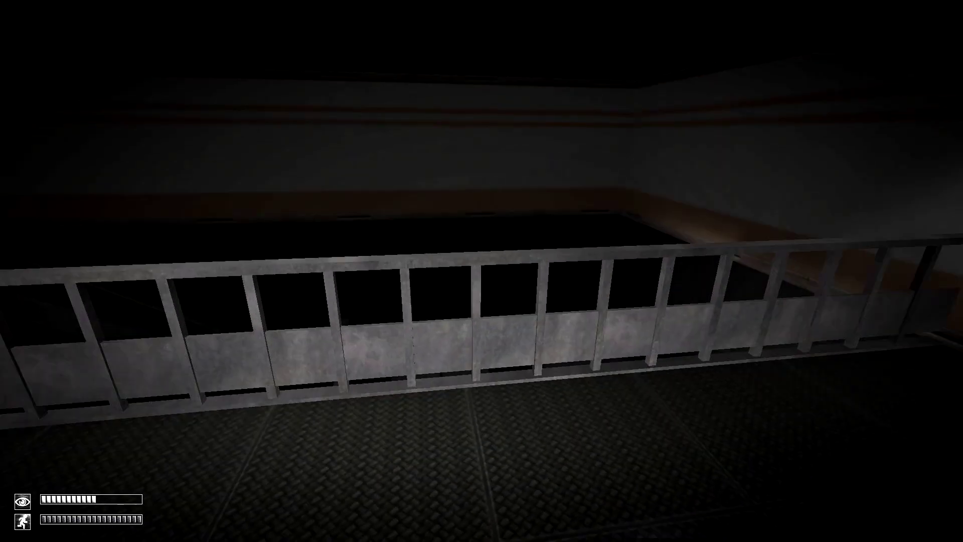
Open the door beside the catwalk railing and walk down the striped corridor to the lit room.
{"action": "key", "text": "w"}
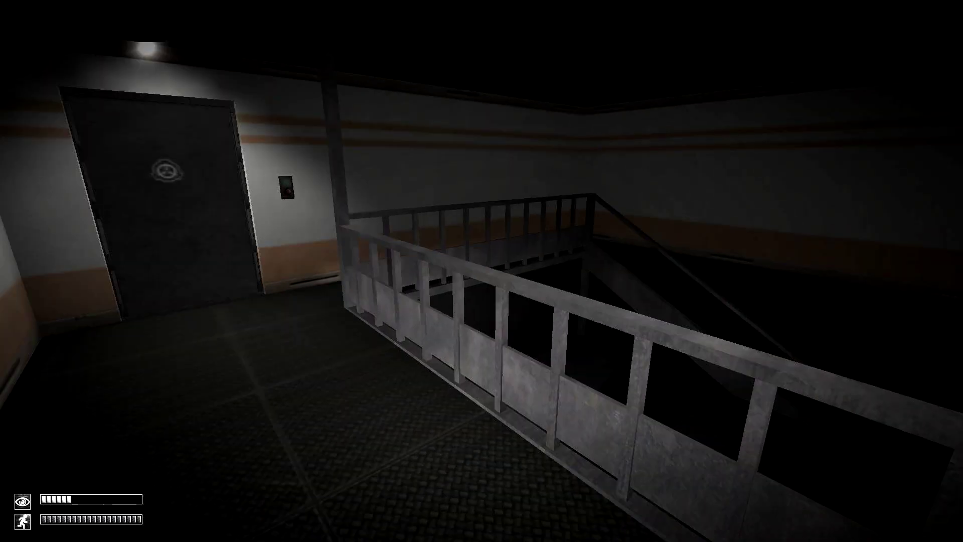
{"action": "key", "text": "w"}
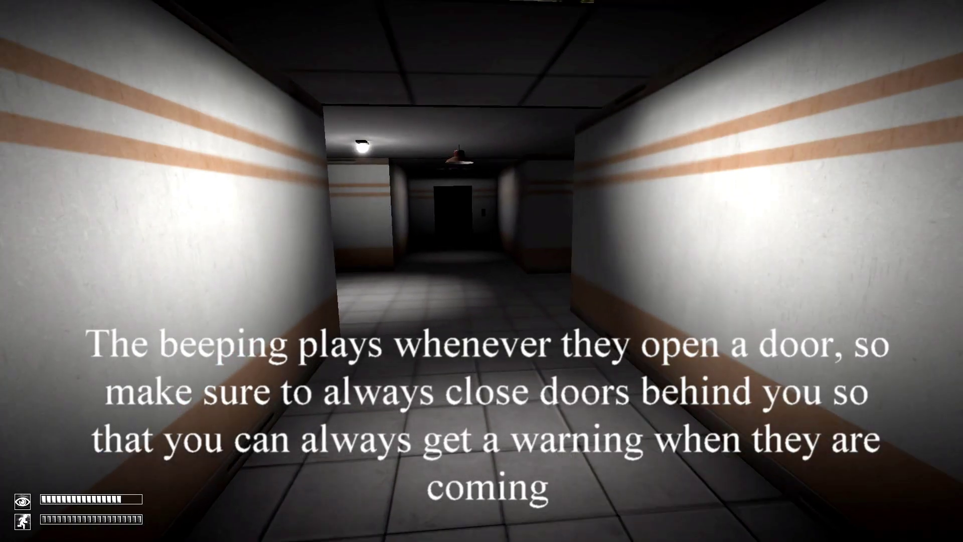
{"action": "key", "text": "w"}
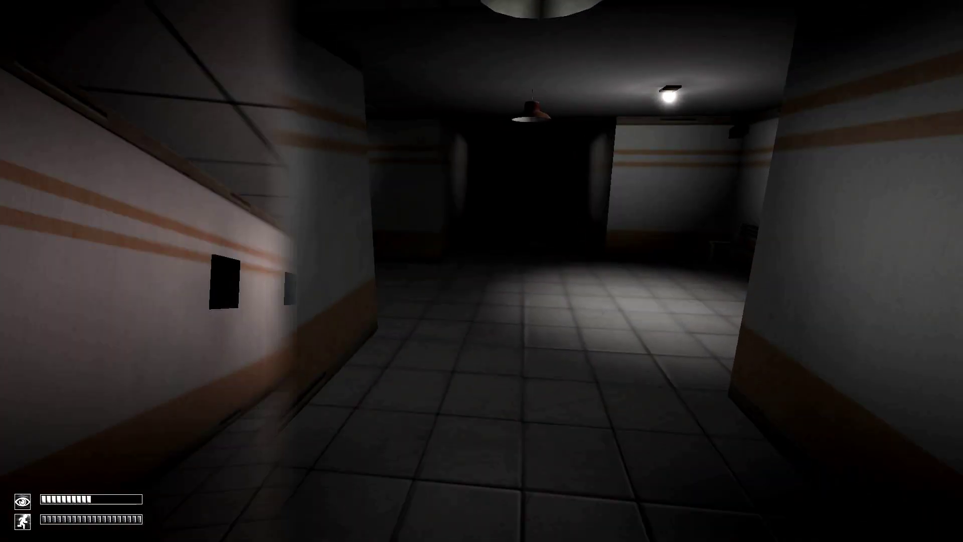
Walk along the walkway overlooking the office, then check the carried items.
{"action": "key", "text": "w"}
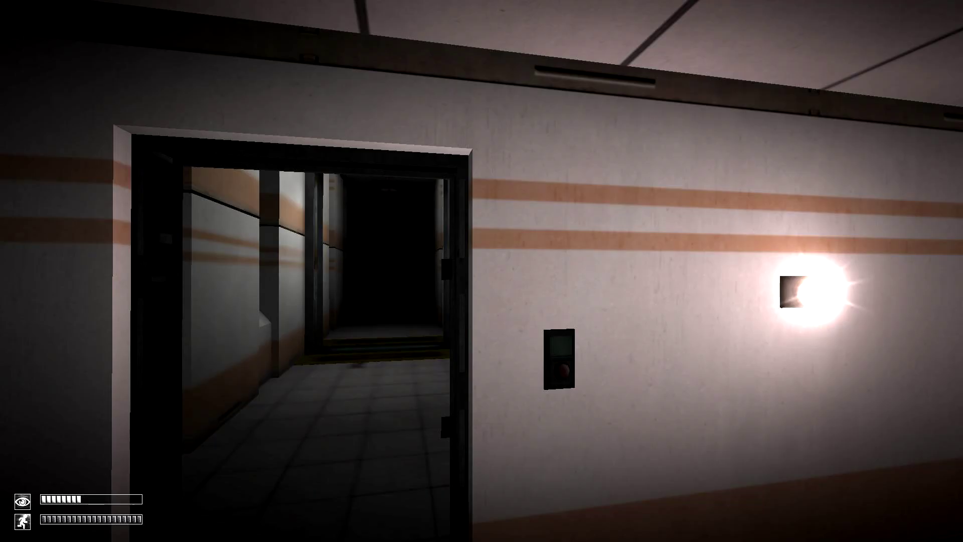
{"action": "key", "text": "w"}
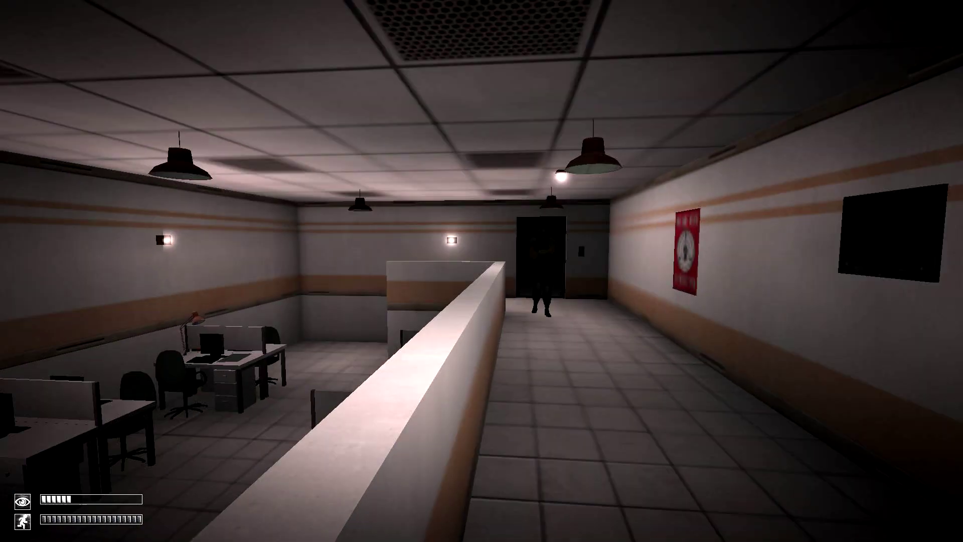
{"action": "key", "text": "w"}
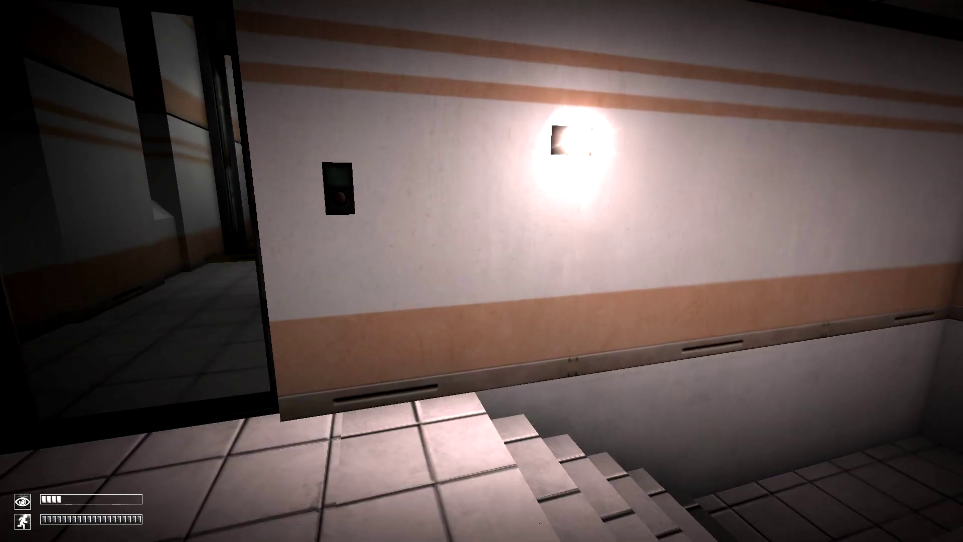
{"action": "key", "text": "w"}
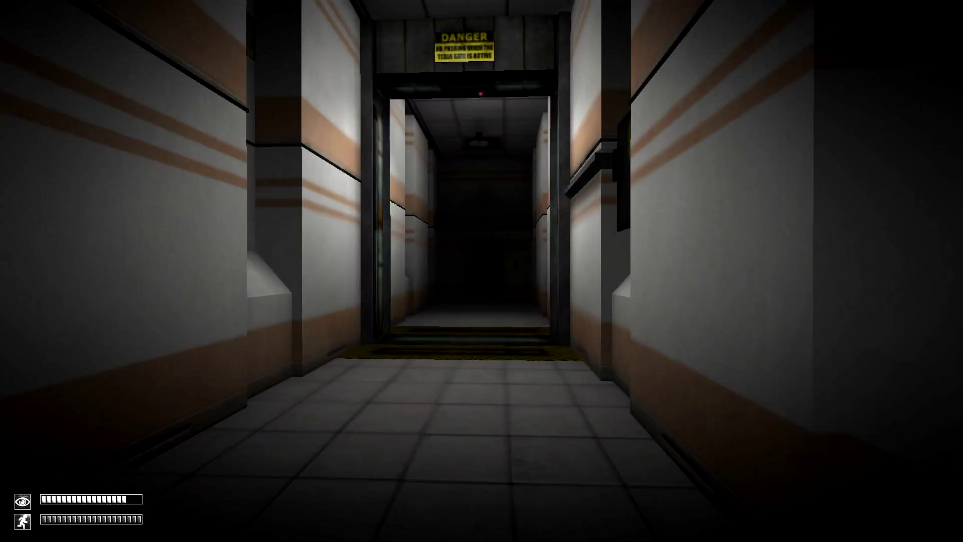
{"action": "key", "text": "Tab"}
Wear the night vision goggles and walk the blue-lit corridors to the human-detected door.
{"action": "double_click", "coordinate": [486, 245]}
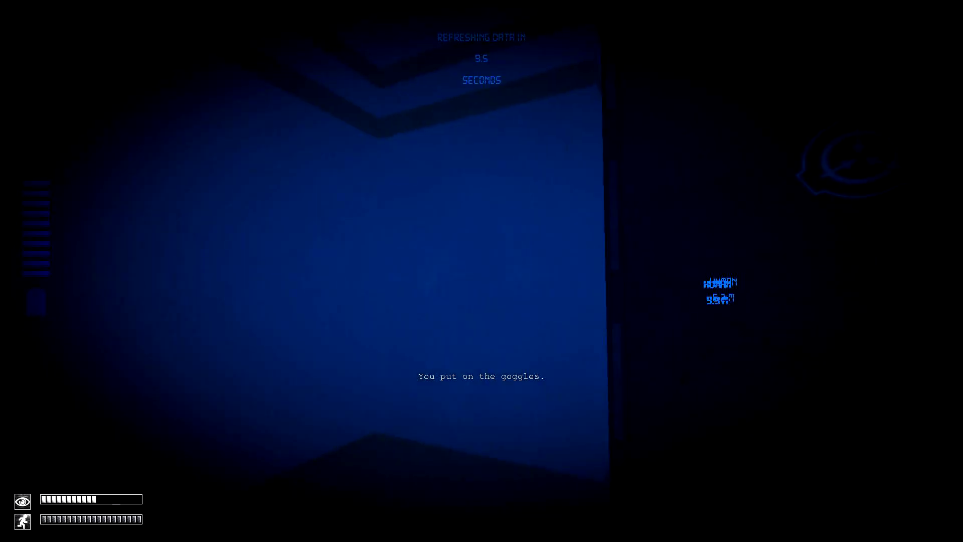
{"action": "key", "text": "w"}
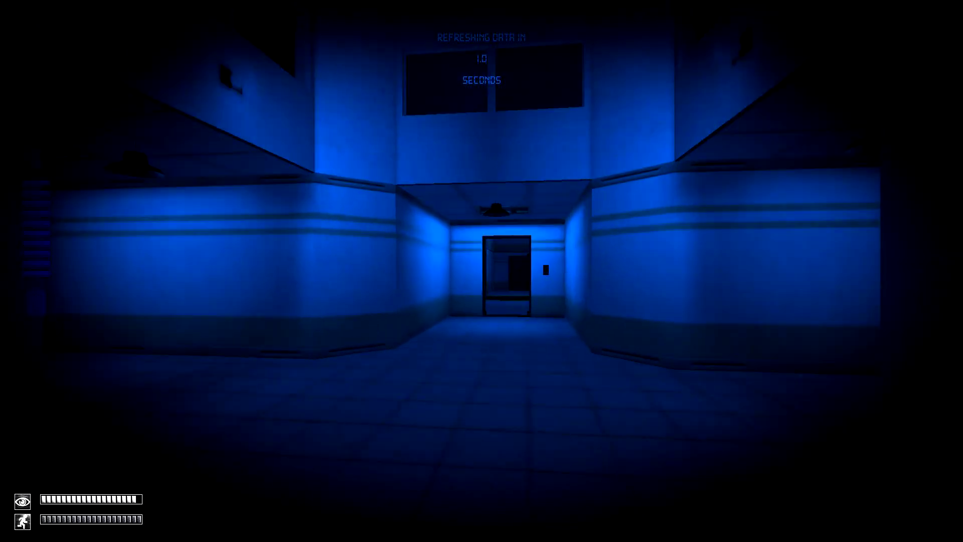
{"action": "key", "text": "w"}
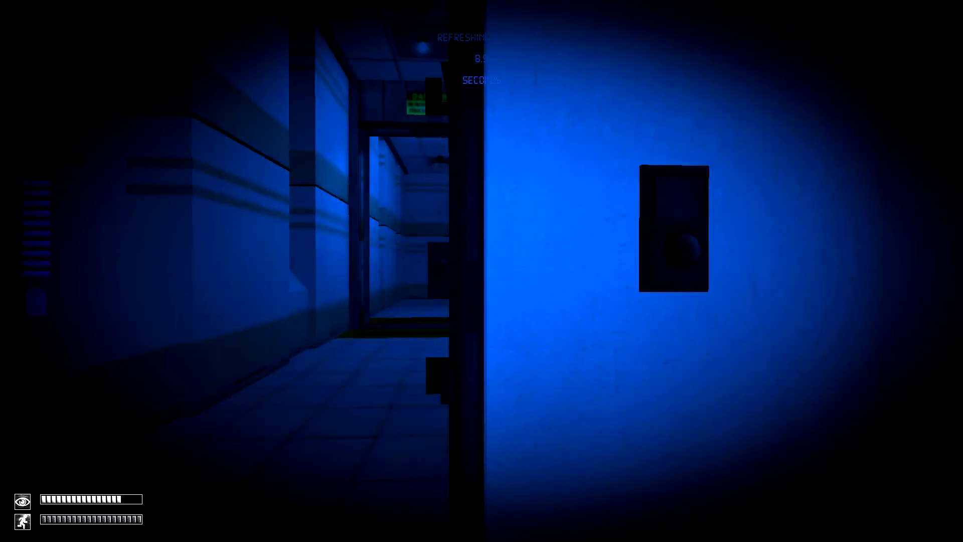
{"action": "key", "text": "w"}
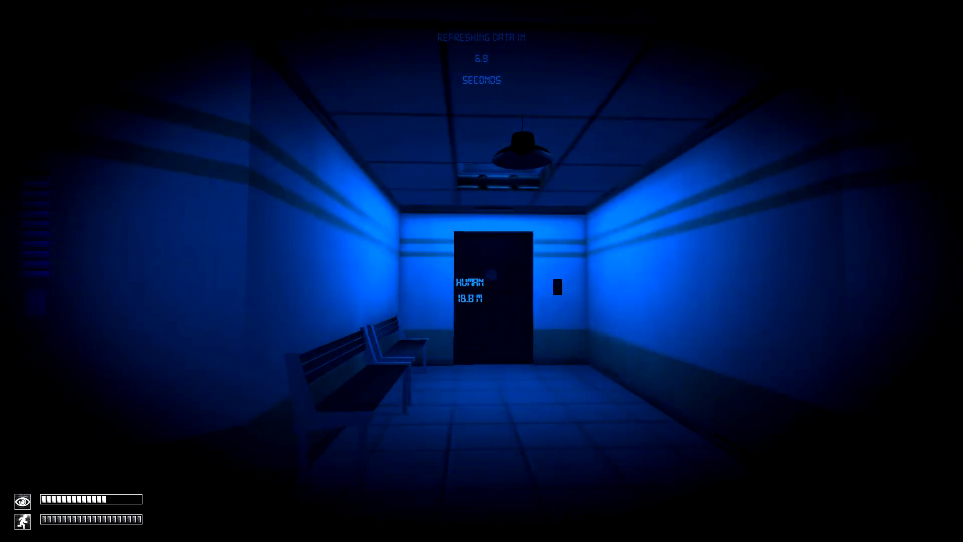
{"action": "key", "text": "w"}
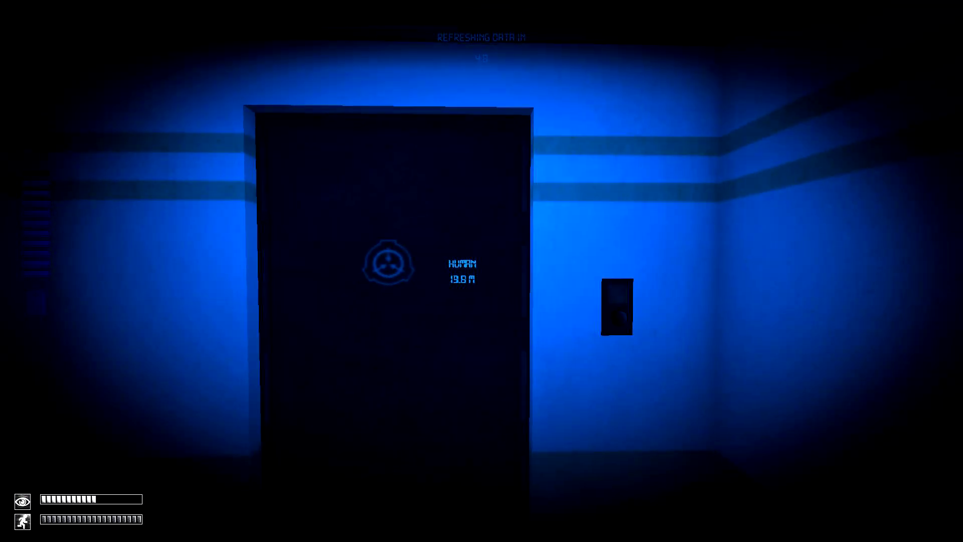
{"action": "key", "text": "w"}
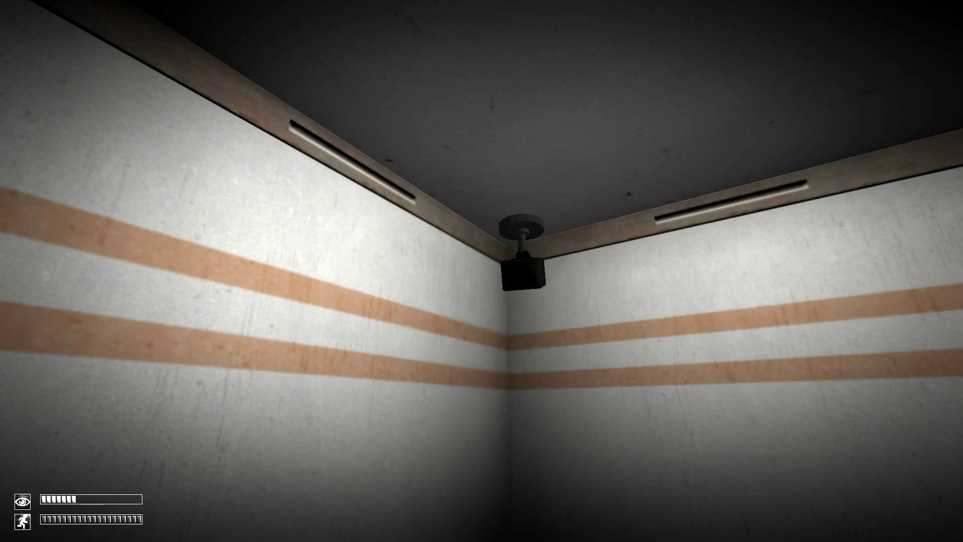
Look down from the ceiling to survey the small room.
{"action": "key", "text": "s"}
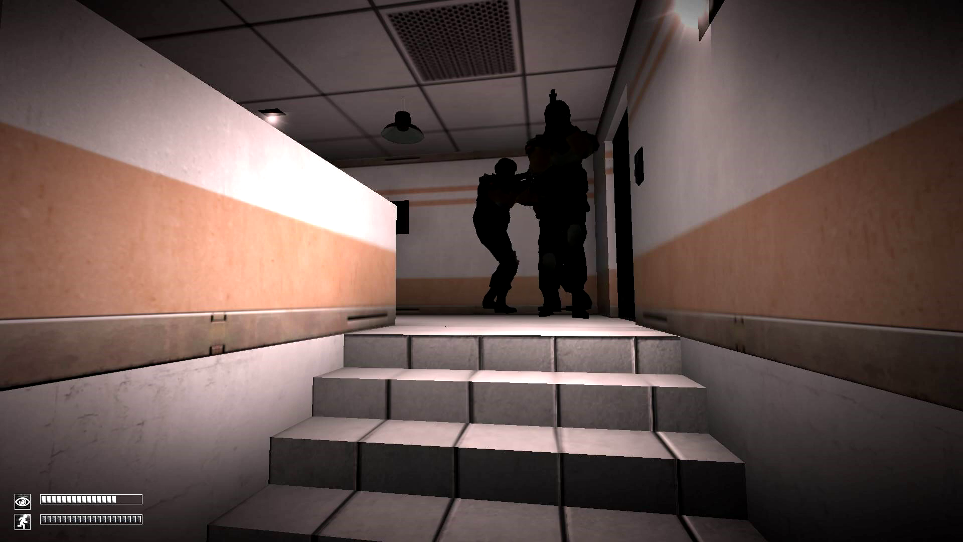
Sprint through the office away from the MTF gunfire past the cubicle, then check the inventory.
{"action": "key", "text": "a"}
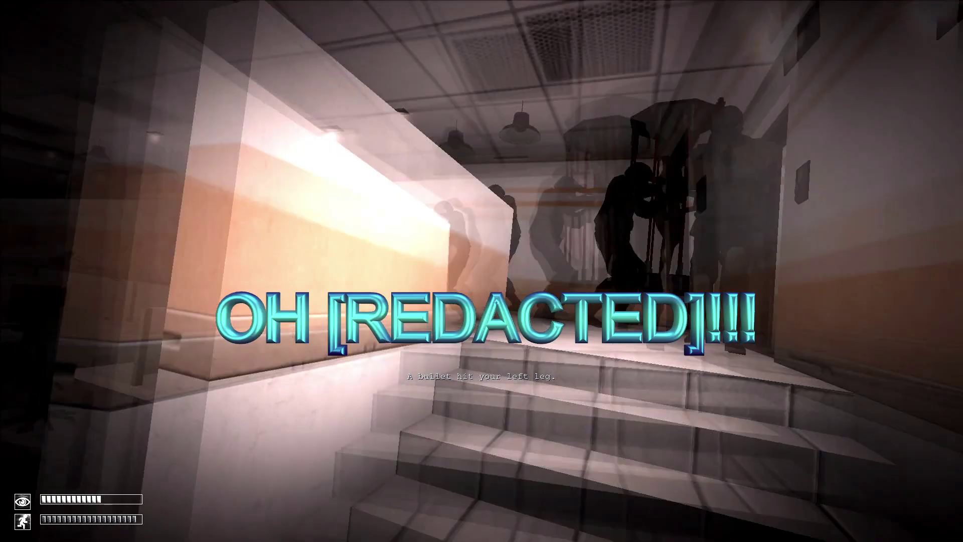
{"action": "key", "text": "shift+w"}
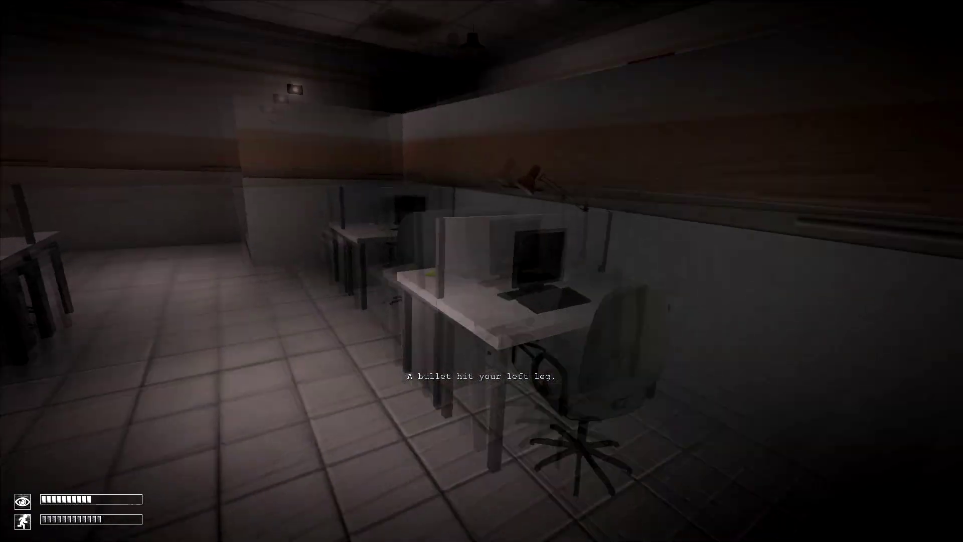
{"action": "key", "text": "shift+w"}
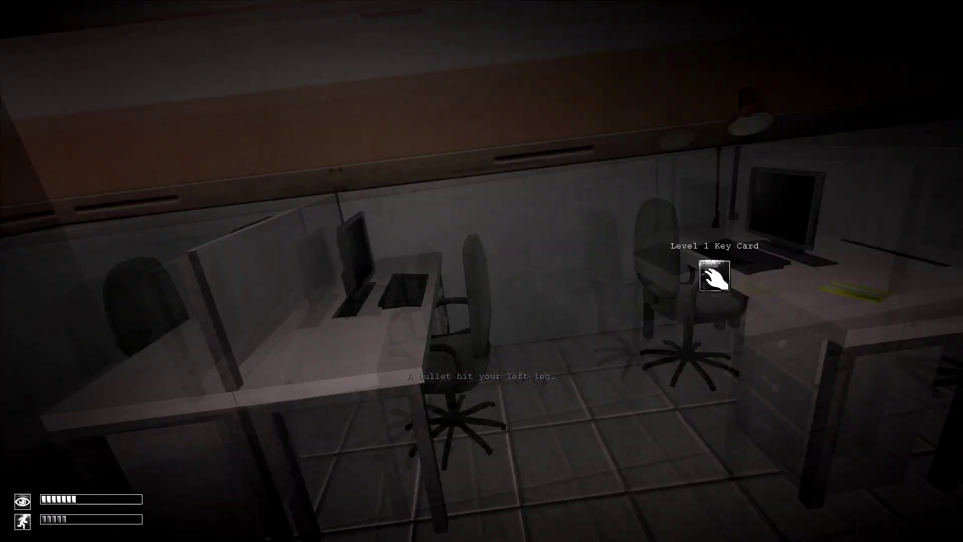
{"action": "key", "text": "w"}
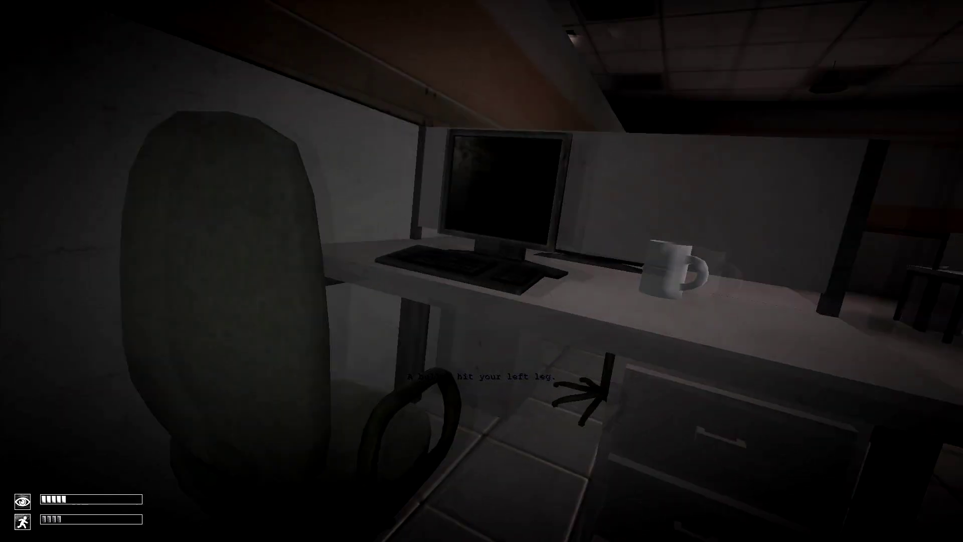
{"action": "key", "text": "w"}
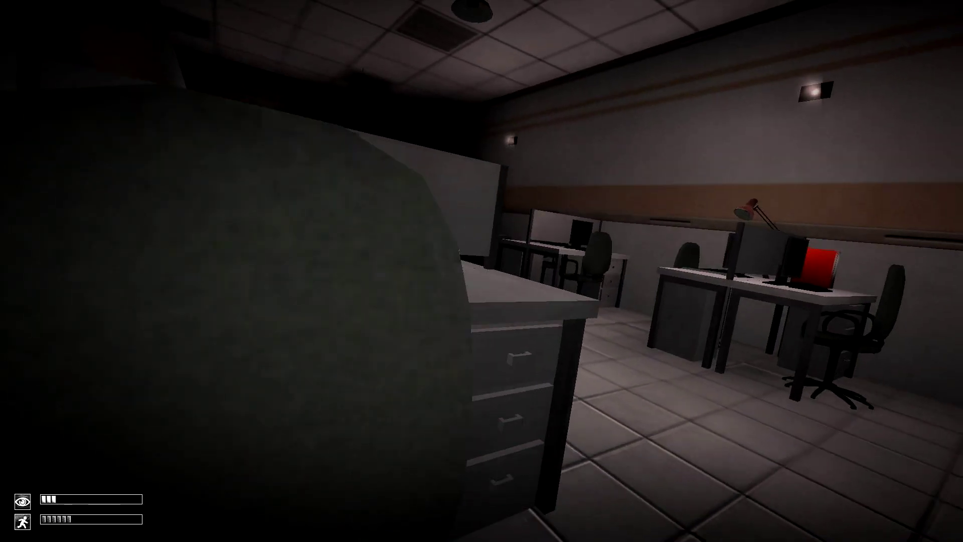
{"action": "key", "text": "Tab"}
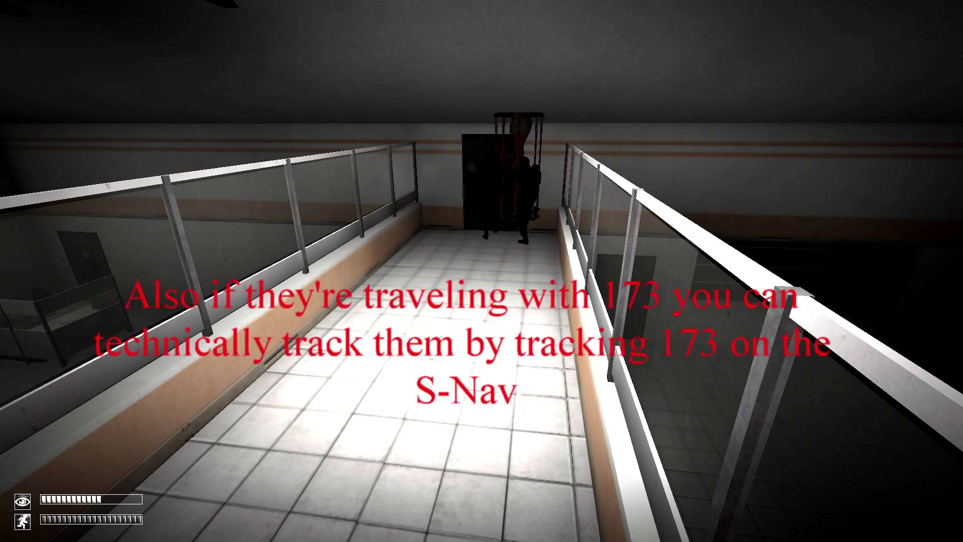
Follow the guard into the corridor, try the locked side door, then enter the SCP-049 tunnel.
{"action": "key", "text": "w"}
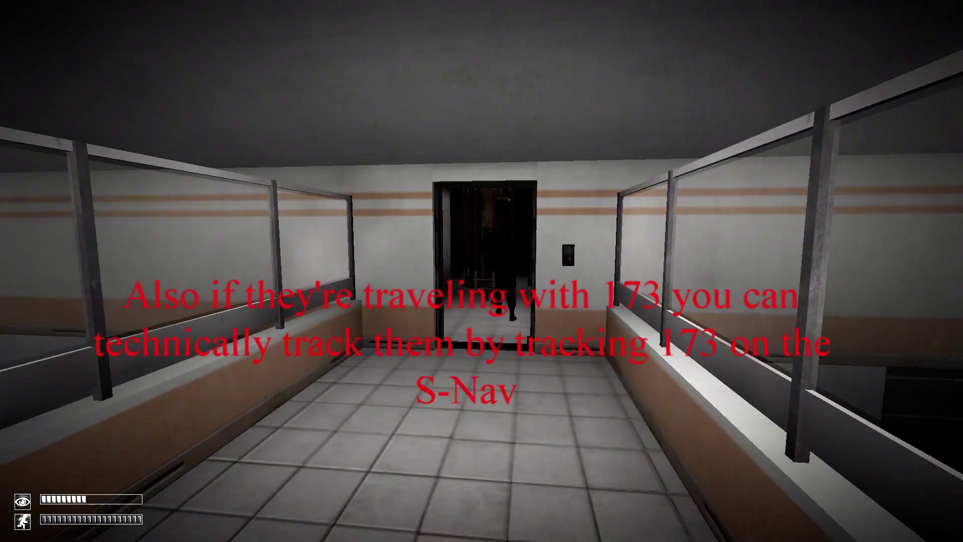
{"action": "key", "text": "w"}
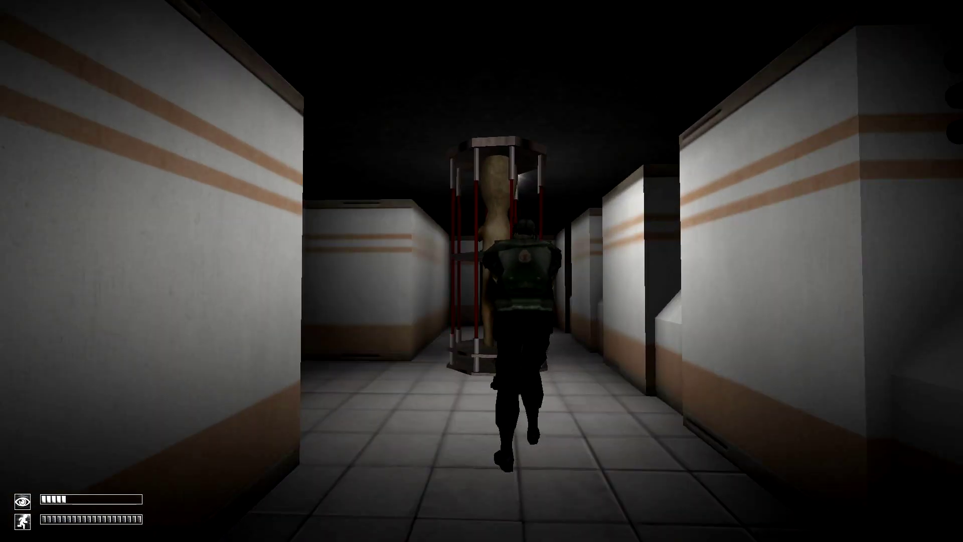
{"action": "key", "text": "w"}
{"action": "left_click", "coordinate": [482, 271]}
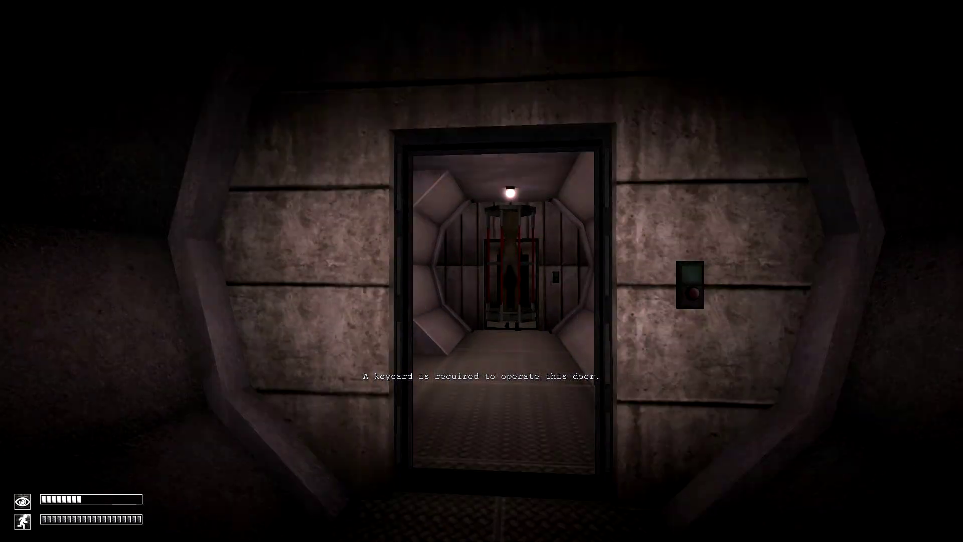
{"action": "key", "text": "w"}
{"action": "key", "text": "w"}
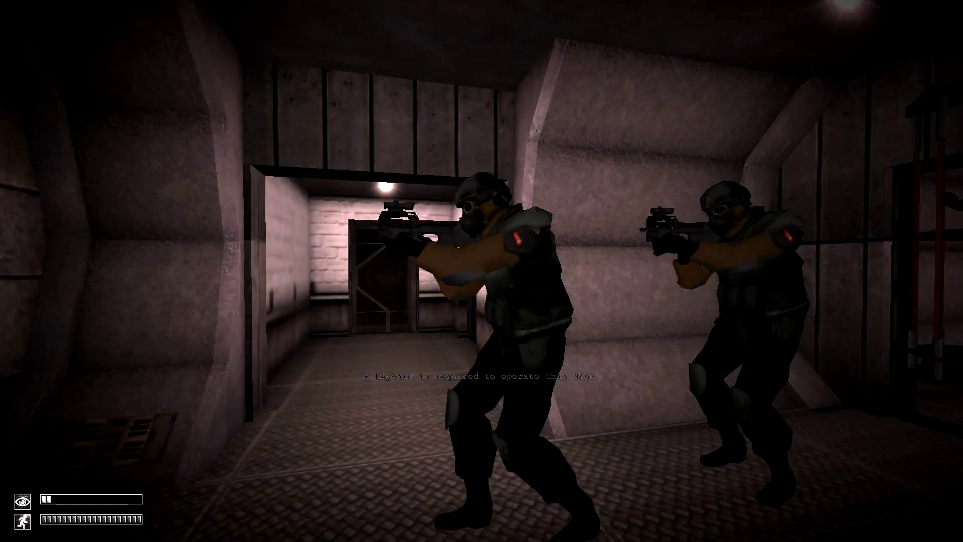
Hide under the lit wall while watching the guards escort caged SCP-173.
{"action": "key", "text": "w"}
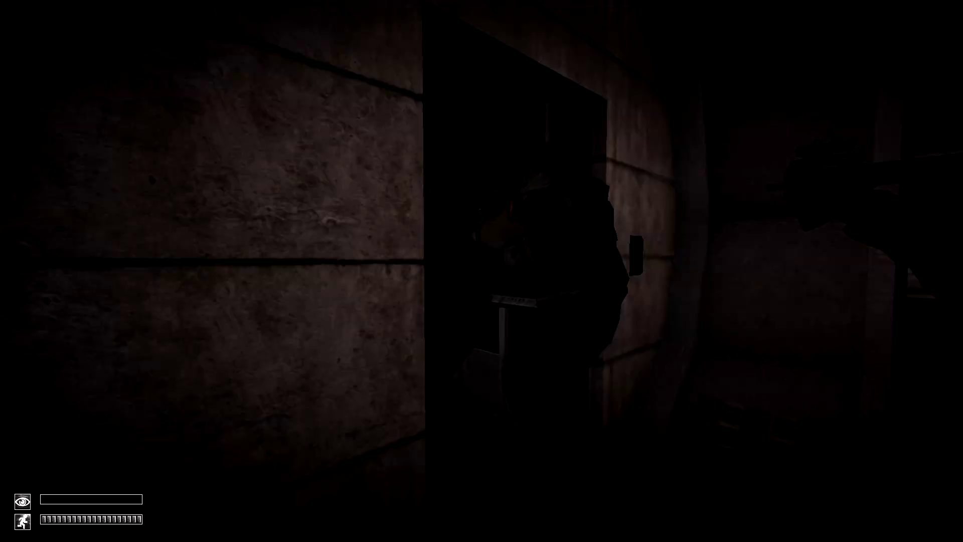
{"action": "key", "text": "w"}
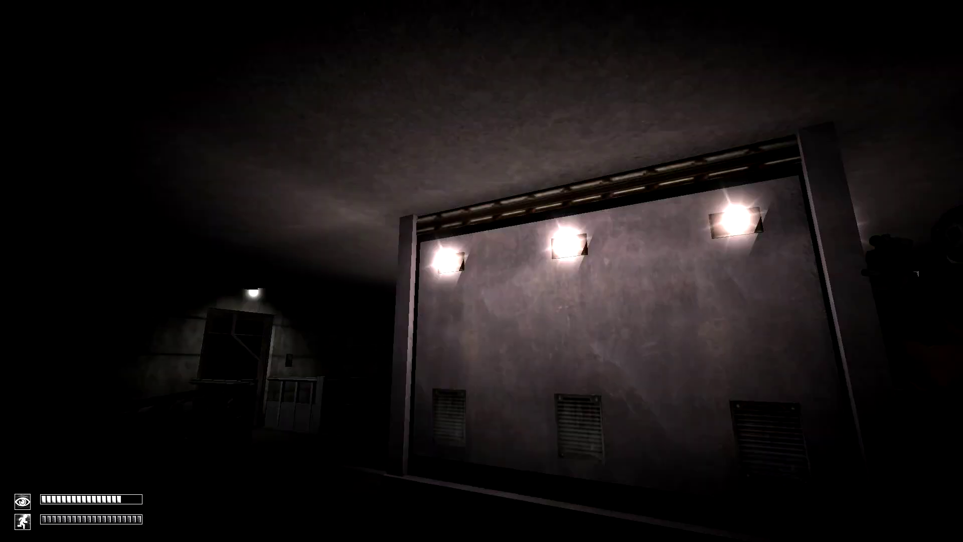
{"action": "key", "text": "w"}
{"action": "key", "text": "w"}
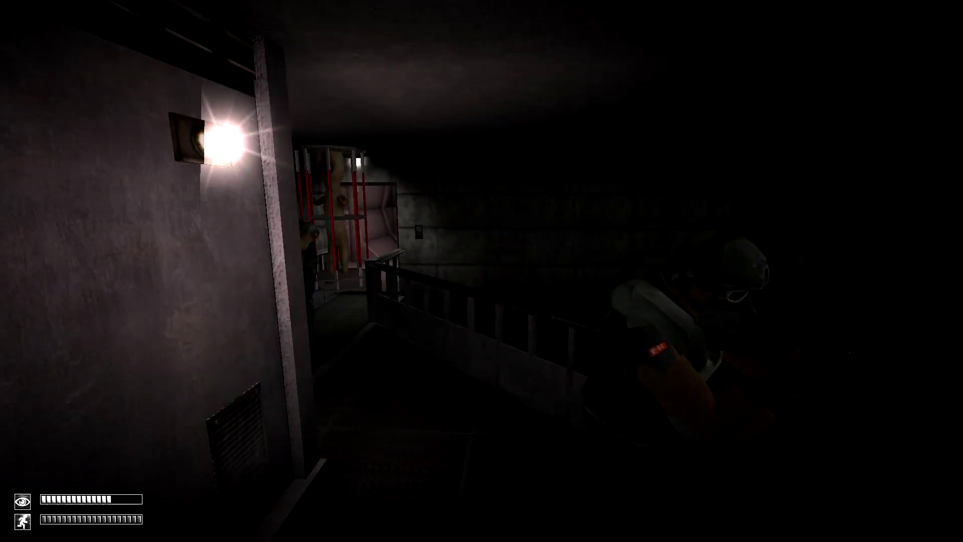
{"action": "key", "text": "w"}
{"action": "key", "text": "w"}
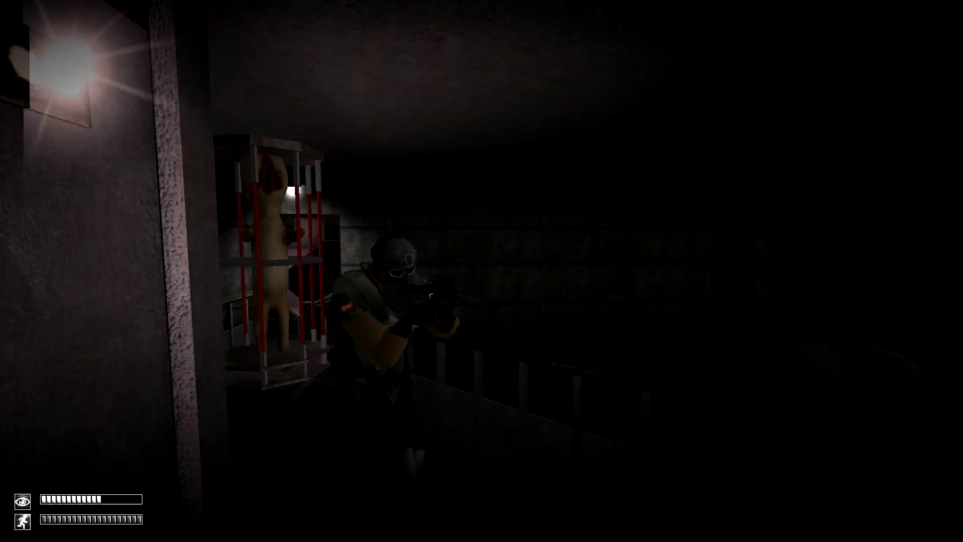
{"action": "key", "text": "w"}
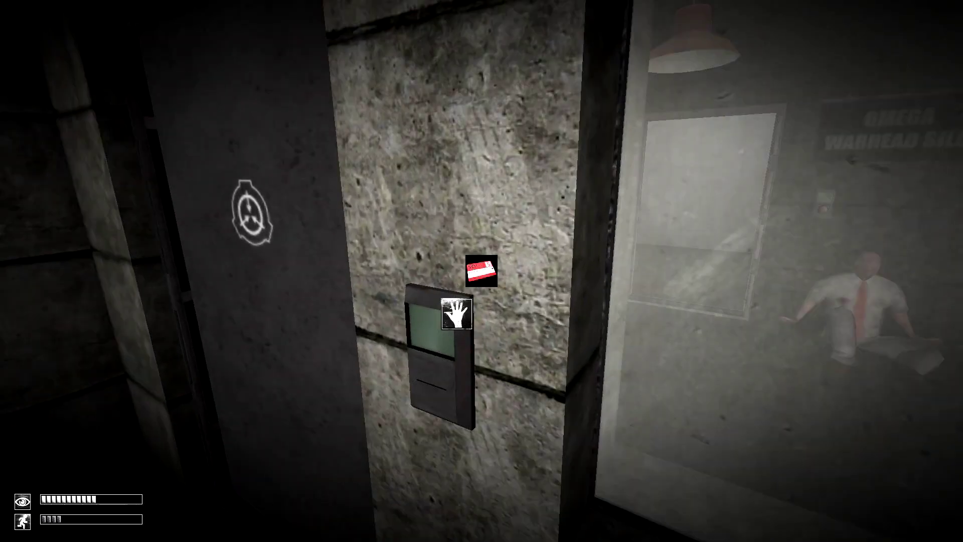
Insert the keycard into the reader and walk through the opened doors onto the catwalk.
{"action": "left_click", "coordinate": [482, 271]}
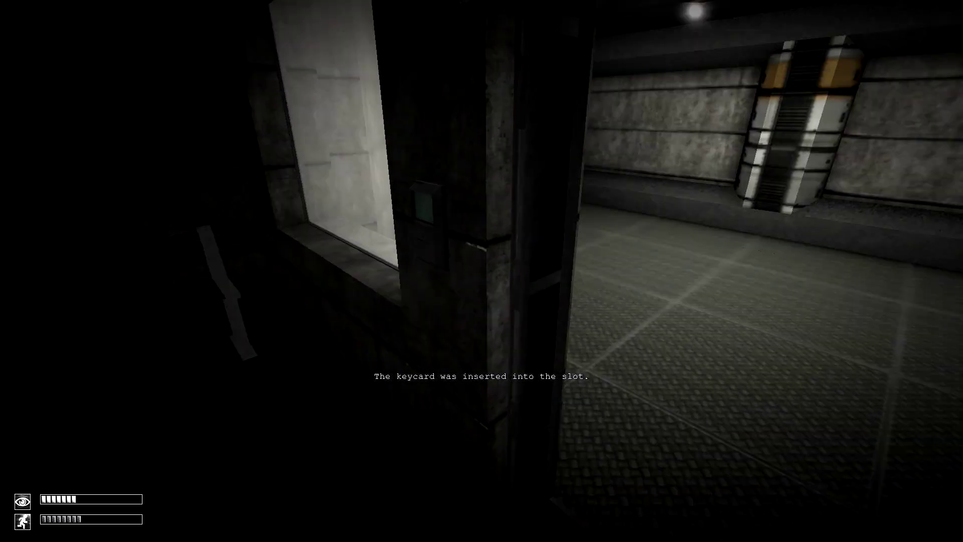
{"action": "key", "text": "w"}
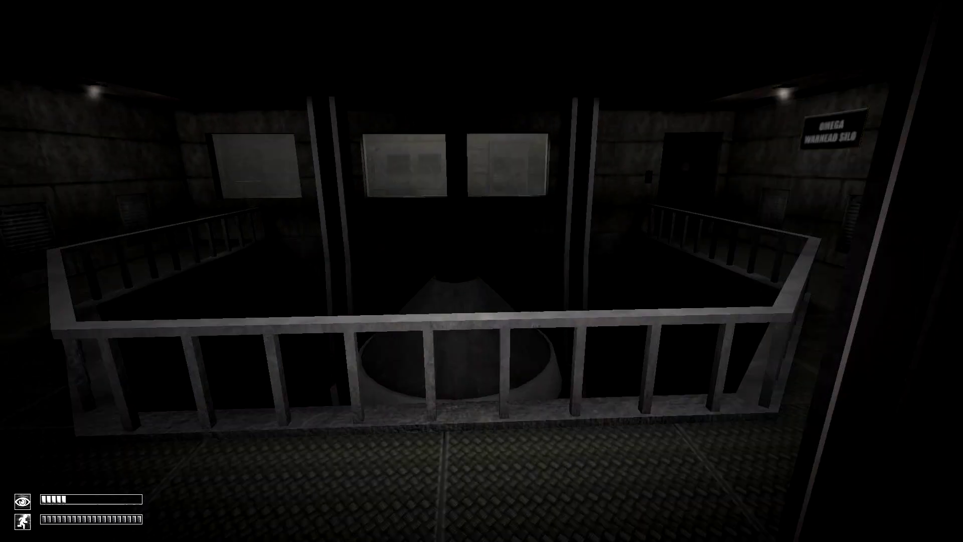
{"action": "key", "text": "w"}
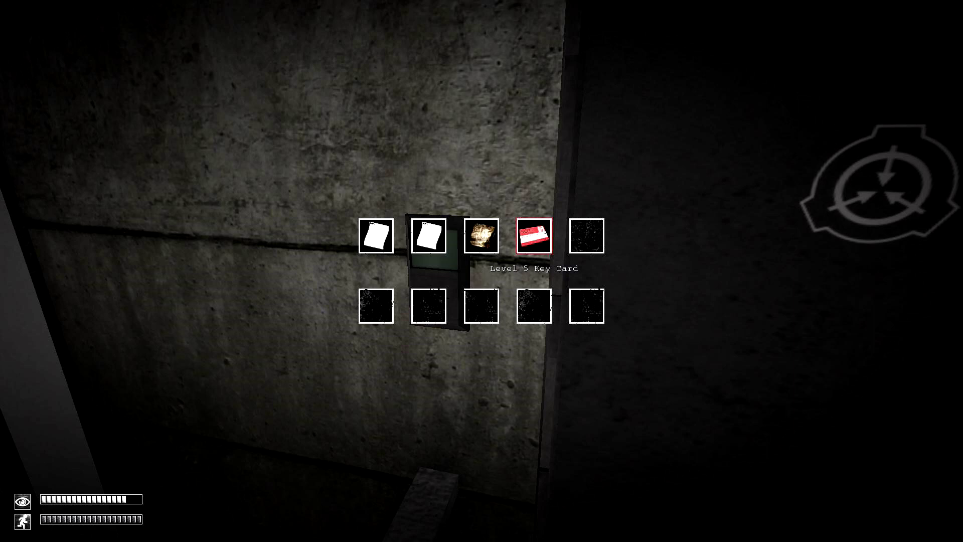
Use the Level 5 Key Card on the reader and walk into the lit corridor.
{"action": "left_click", "coordinate": [534, 236]}
{"action": "left_click", "coordinate": [482, 271]}
{"action": "key", "text": "w"}
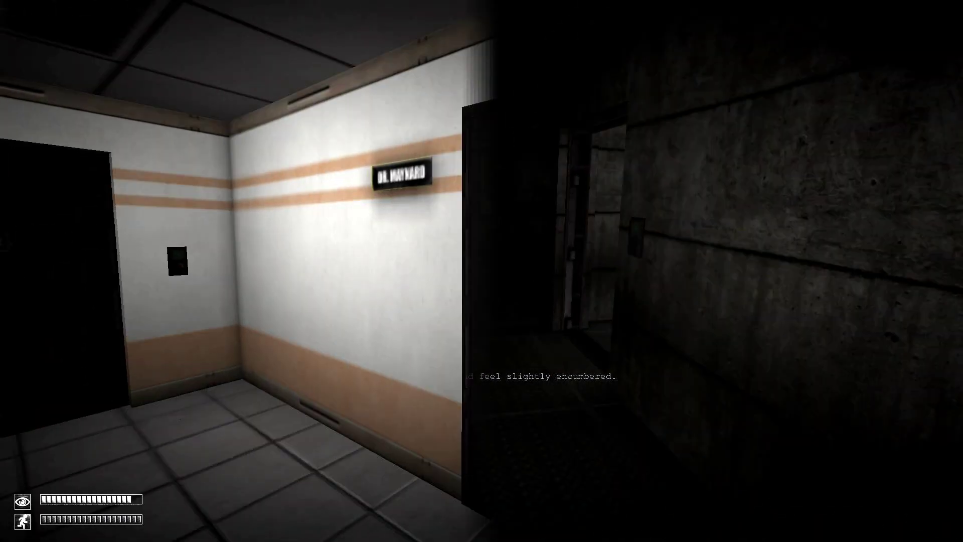
Read the access code on the burnt document in the inventory.
{"action": "key", "text": "Tab"}
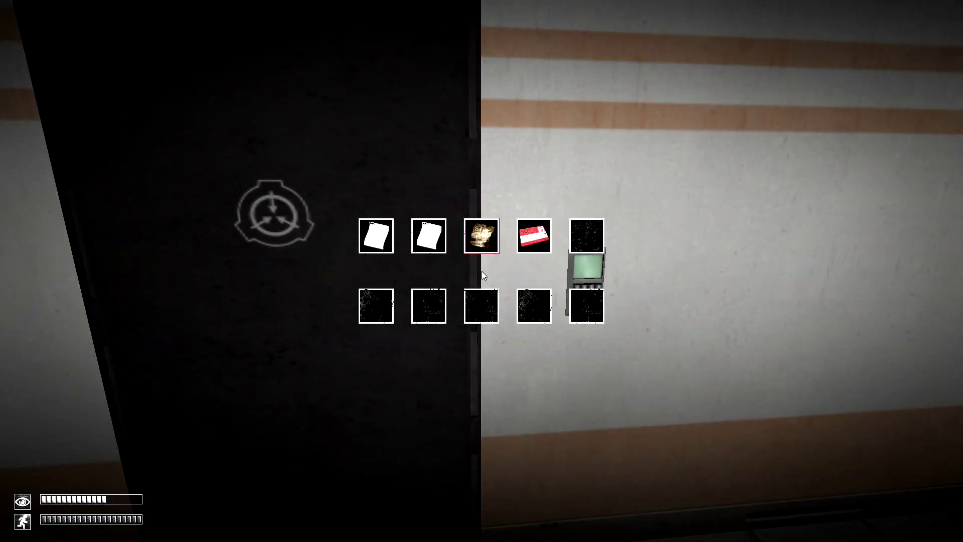
{"action": "double_click", "coordinate": [481, 237]}
{"action": "key", "text": "Tab"}
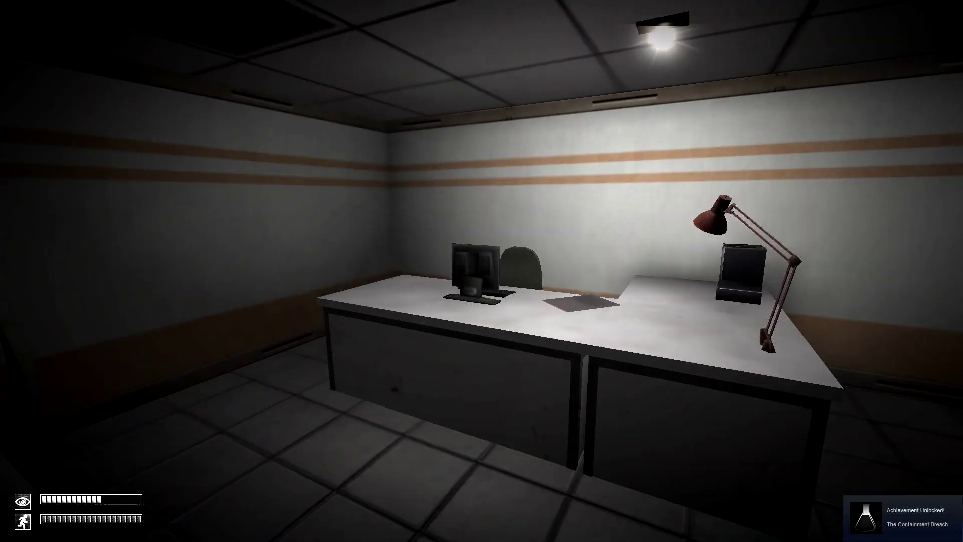
Enter the code at the wall keypad, then take and wear the shelf's Ballistic Vest.
{"action": "key", "text": "w"}
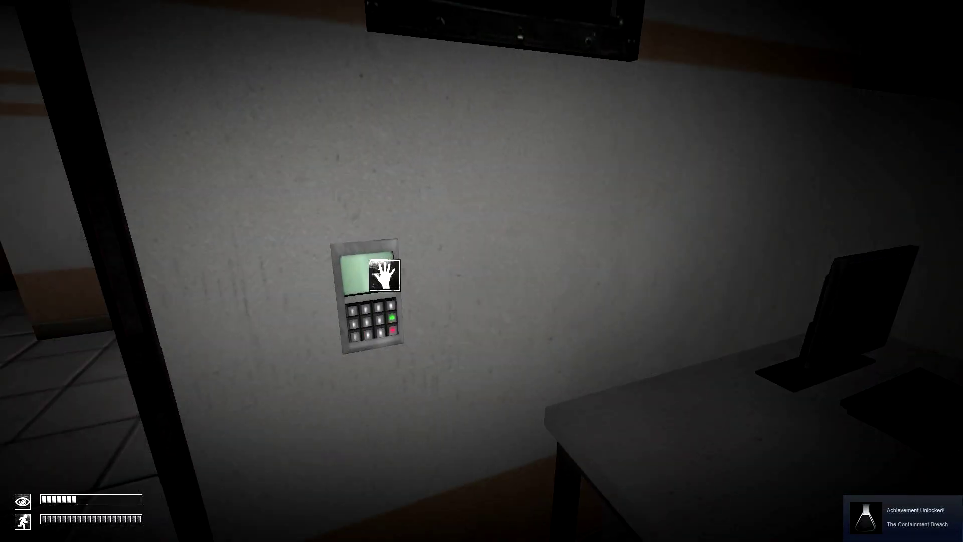
{"action": "left_click", "coordinate": [482, 271]}
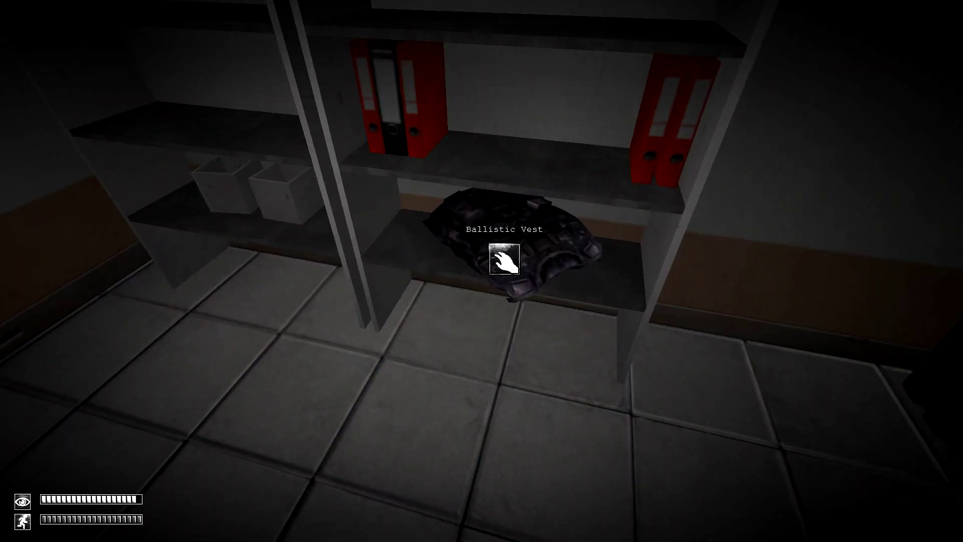
{"action": "left_click", "coordinate": [481, 271]}
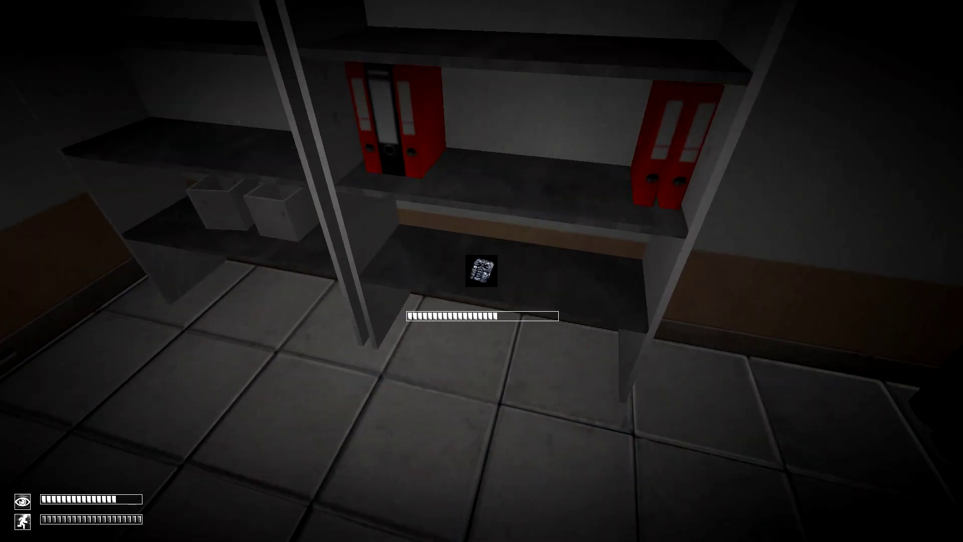
{"action": "key", "text": "w"}
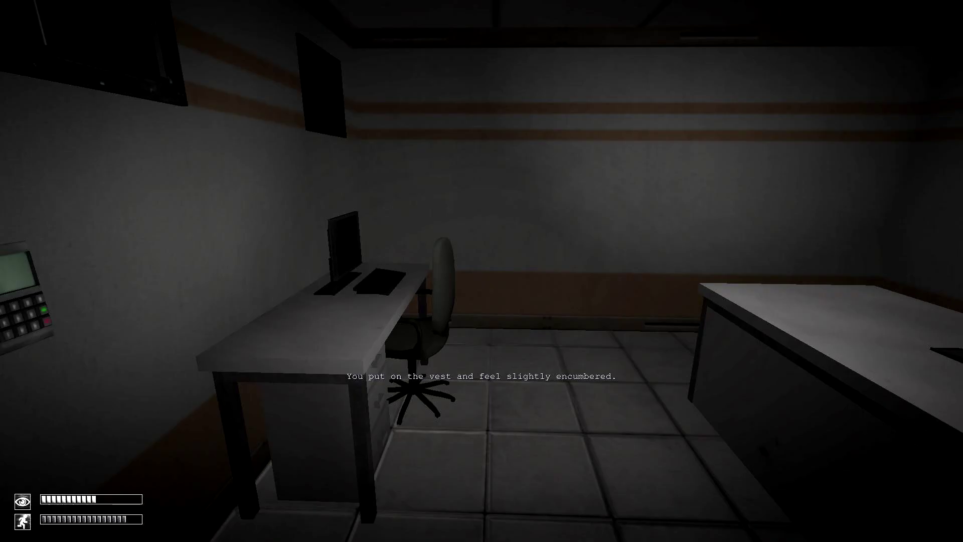